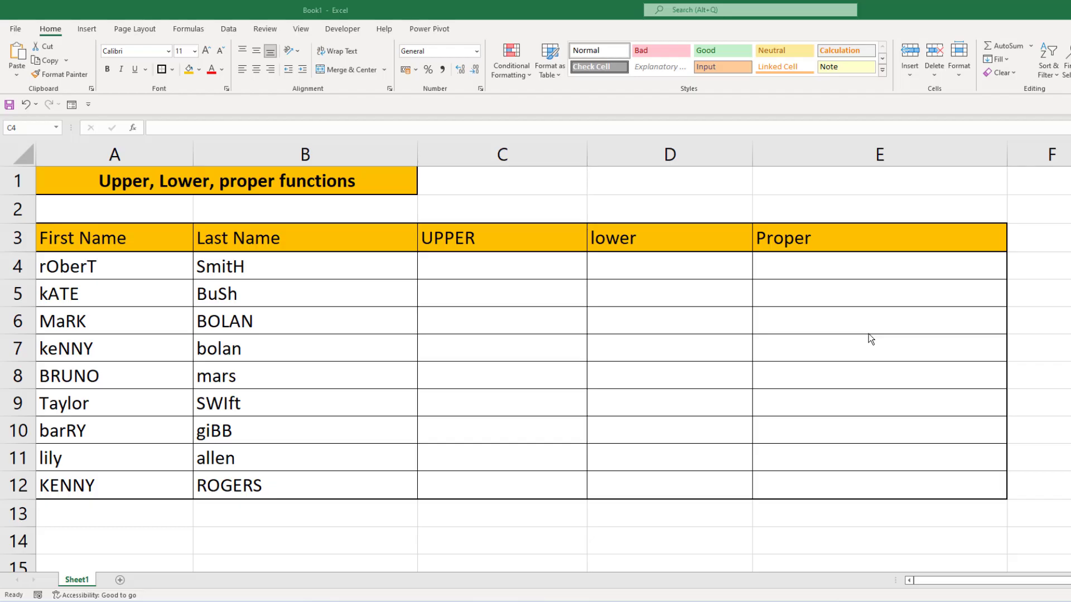
Enter =UPPER(A4) in C4 and fill the formula down the UPPER column through C12.
{"action": "left_click", "coordinate": [505, 265]}
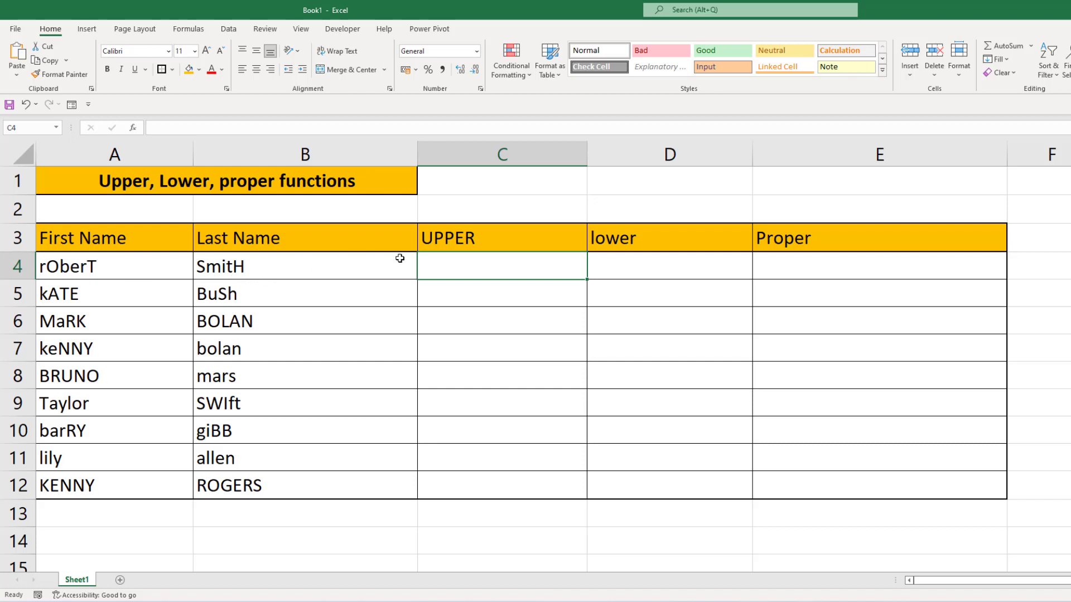
{"action": "type", "text": "="}
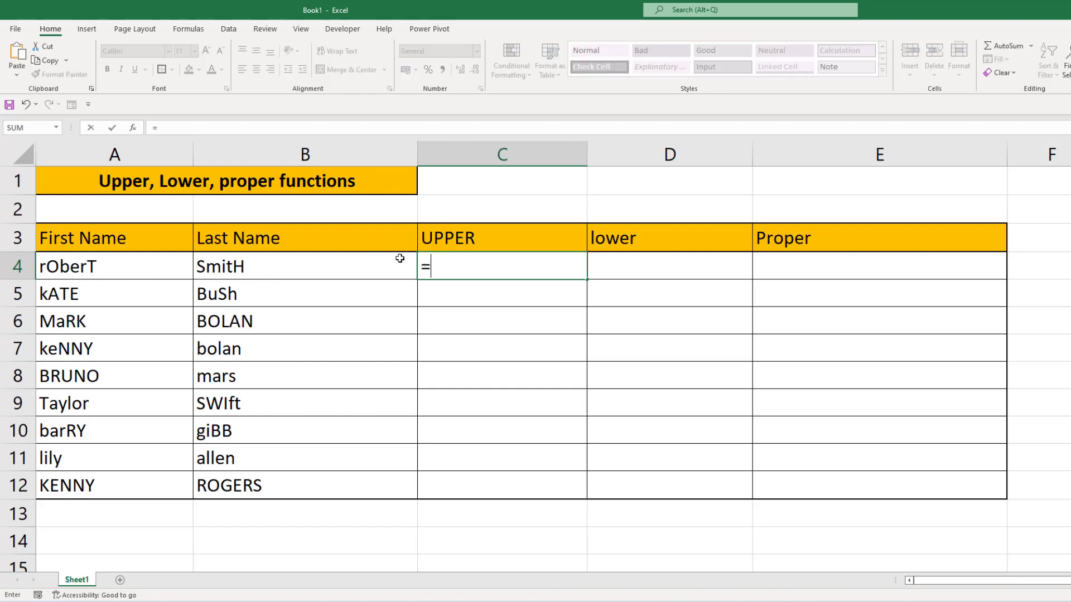
{"action": "type", "text": "up"}
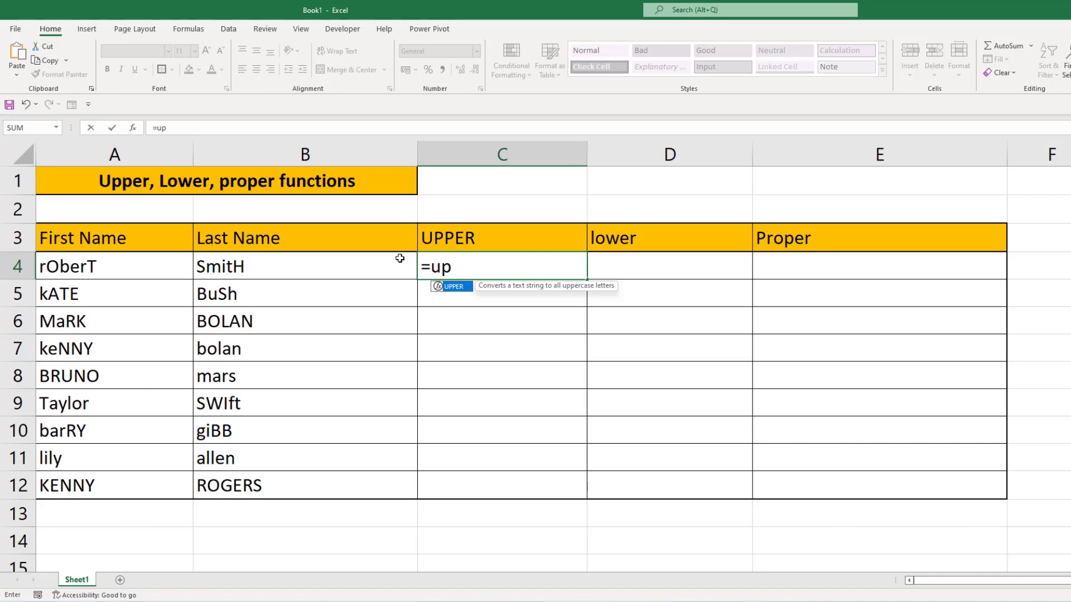
{"action": "key", "text": "Tab"}
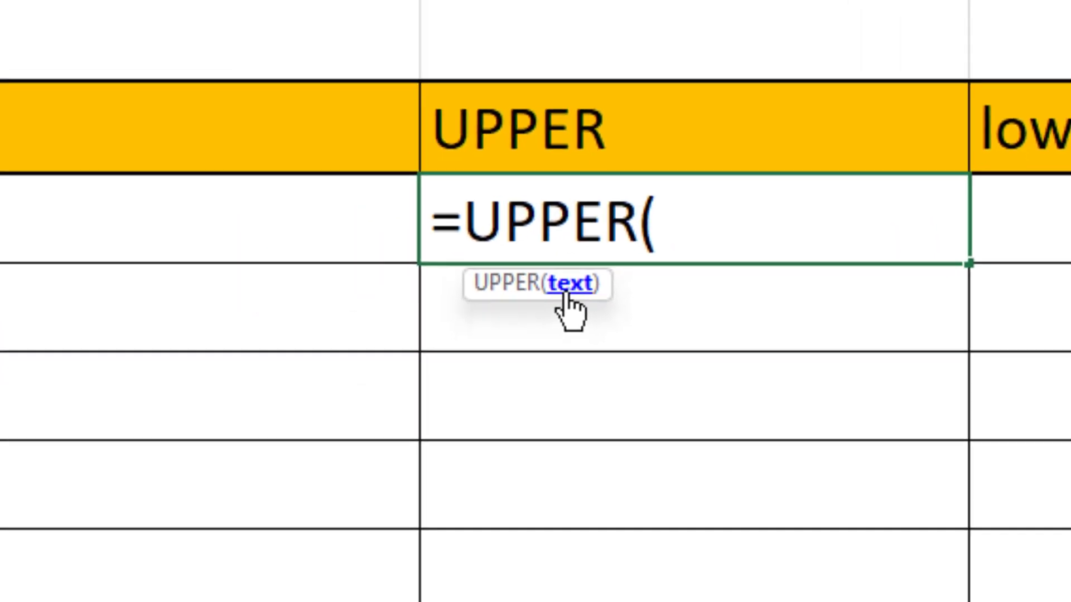
{"action": "left_click", "coordinate": [274, 123]}
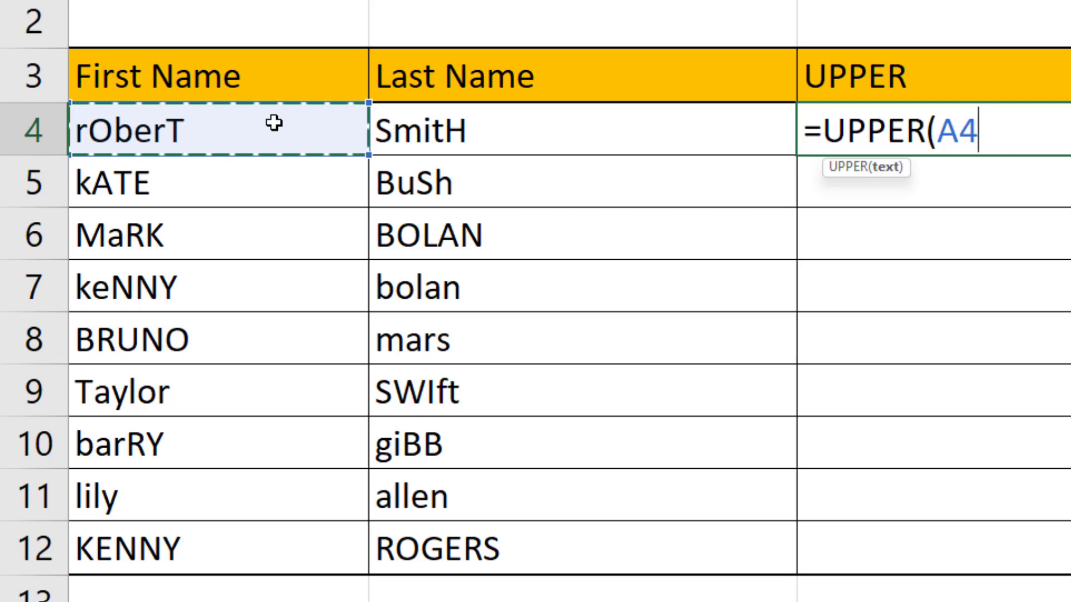
{"action": "type", "text": ")"}
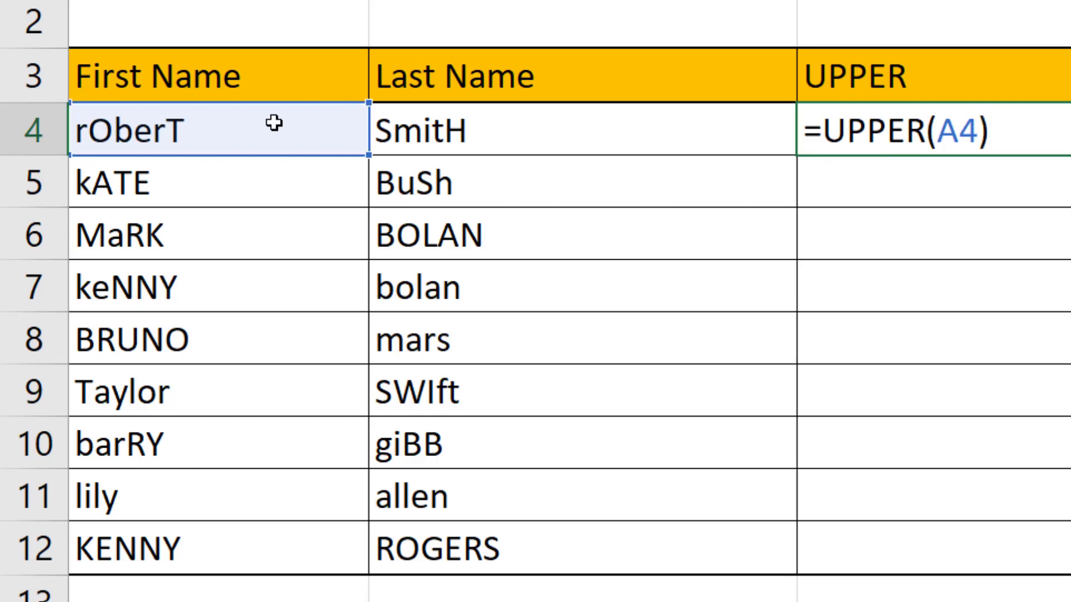
{"action": "key", "text": "Return"}
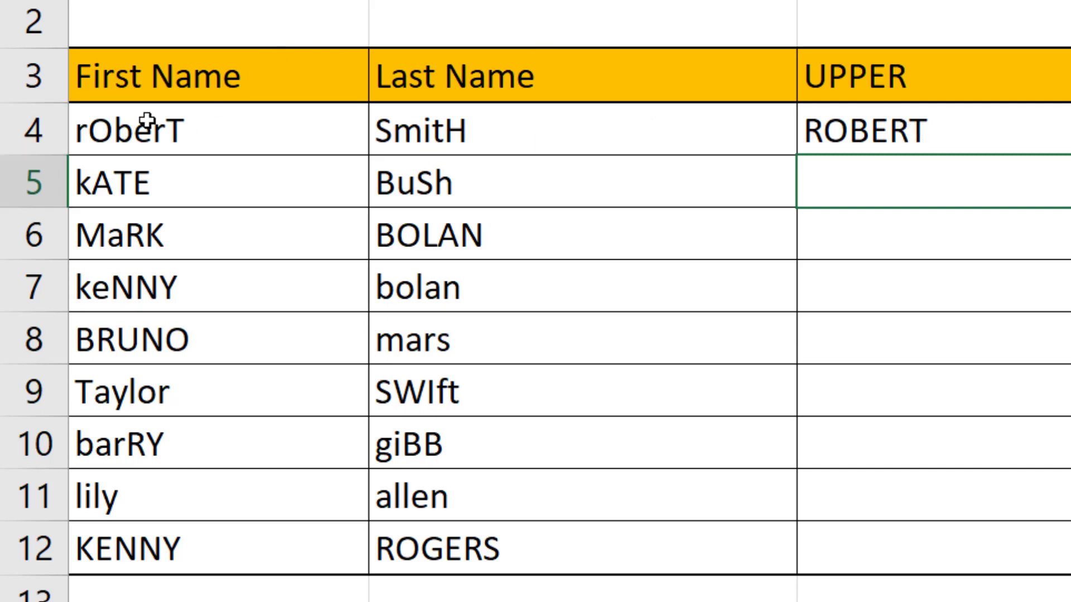
{"action": "left_click", "coordinate": [1012, 136]}
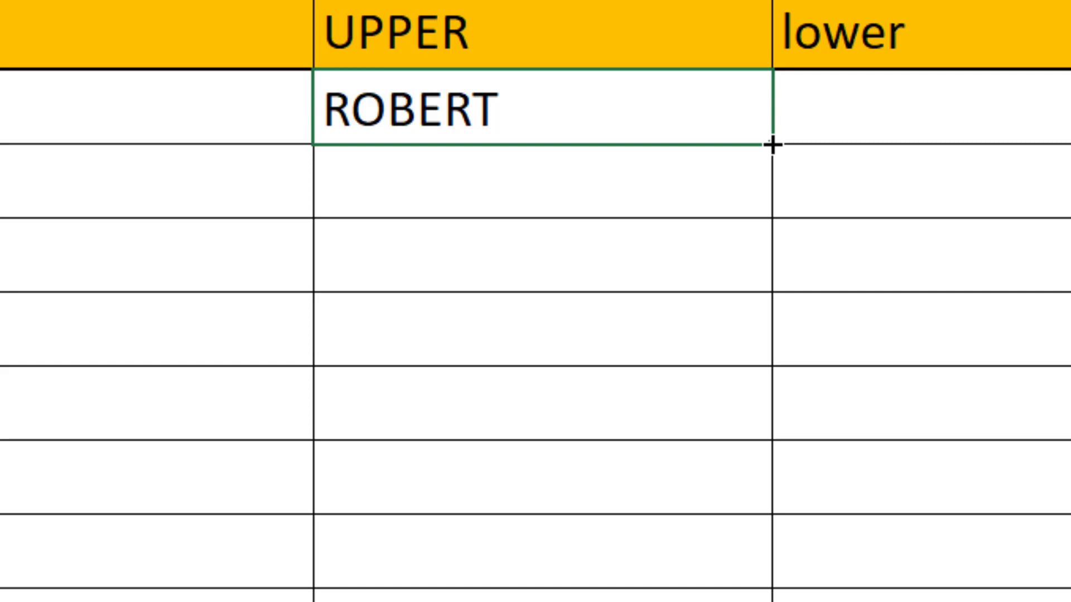
{"action": "mouse_move", "coordinate": [772, 145]}
{"action": "left_mouse_down"}
{"action": "mouse_move", "coordinate": [679, 388]}
{"action": "mouse_move", "coordinate": [687, 482]}
{"action": "left_mouse_up"}
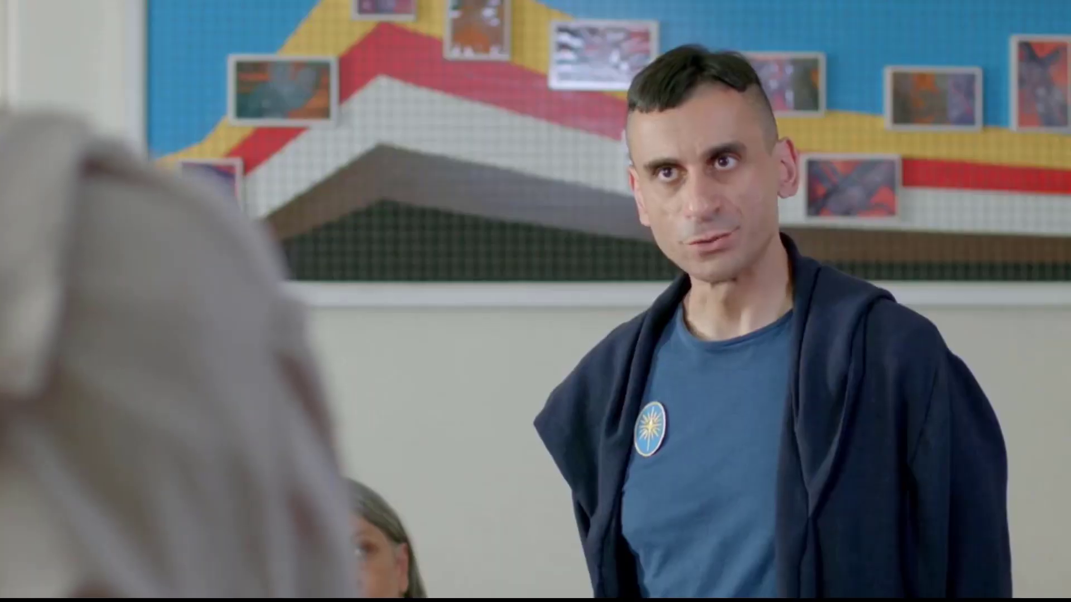
Enter =LOWER(B4) in D4 and fill the formula down the lower column through D12.
{"action": "left_click", "coordinate": [655, 266]}
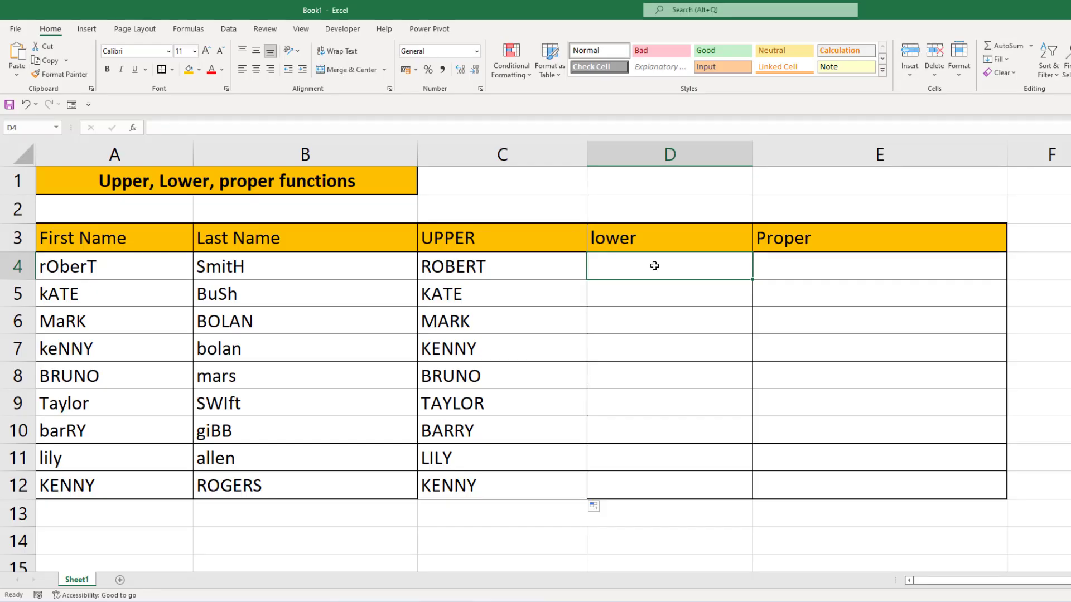
{"action": "type", "text": "=low"}
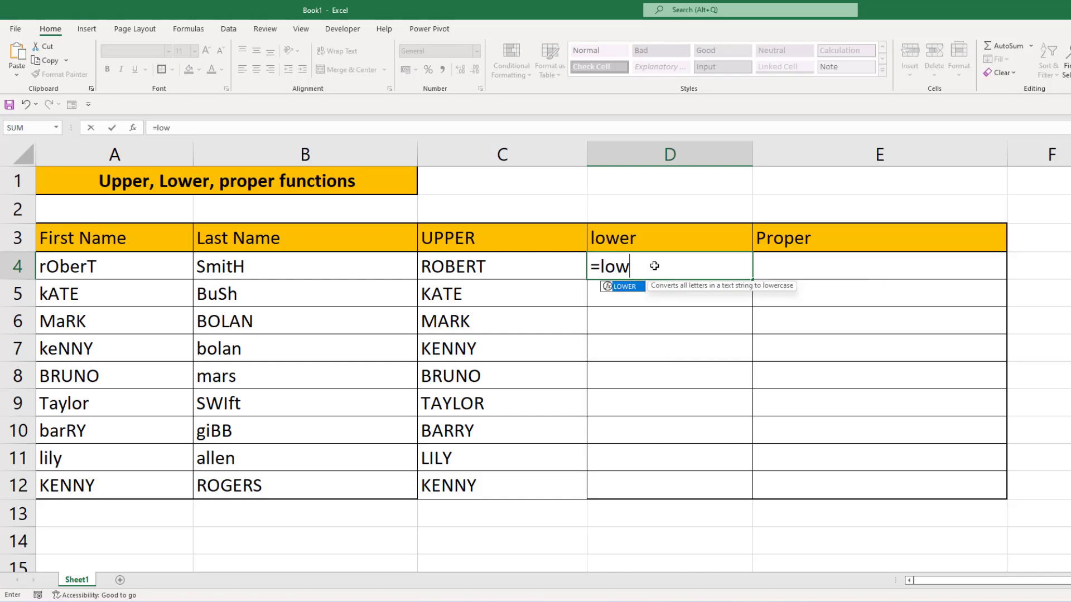
{"action": "key", "text": "Tab"}
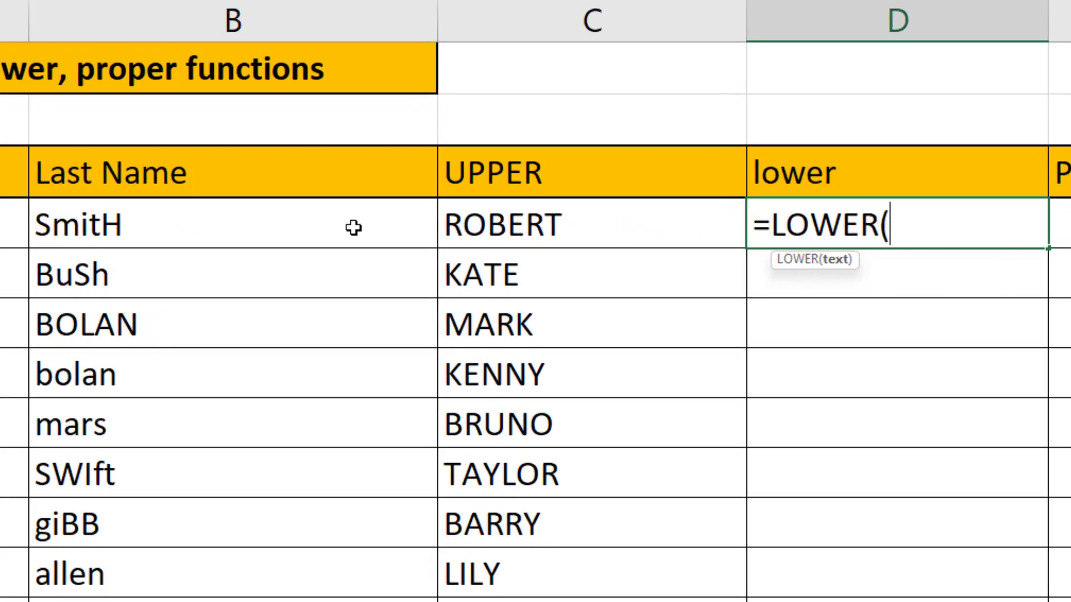
{"action": "left_click", "coordinate": [353, 227]}
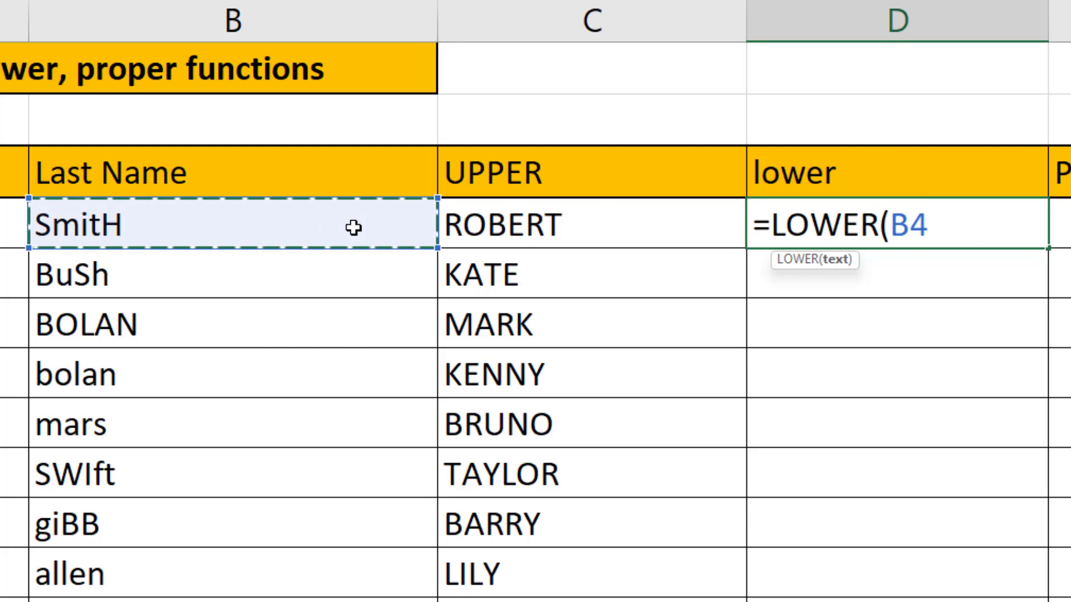
{"action": "key", "text": "Return"}
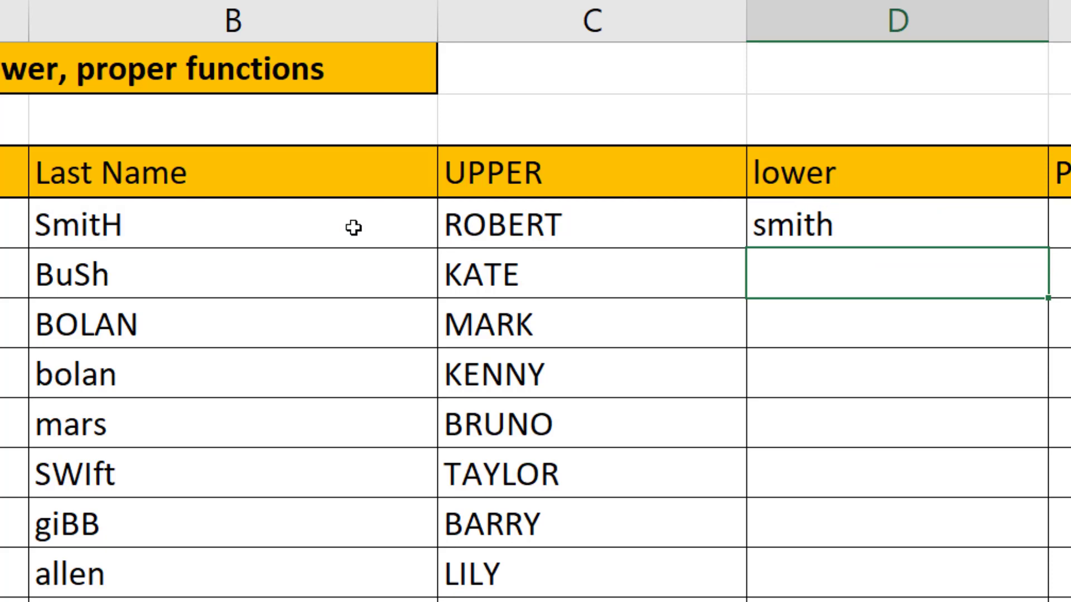
{"action": "left_click", "coordinate": [956, 235]}
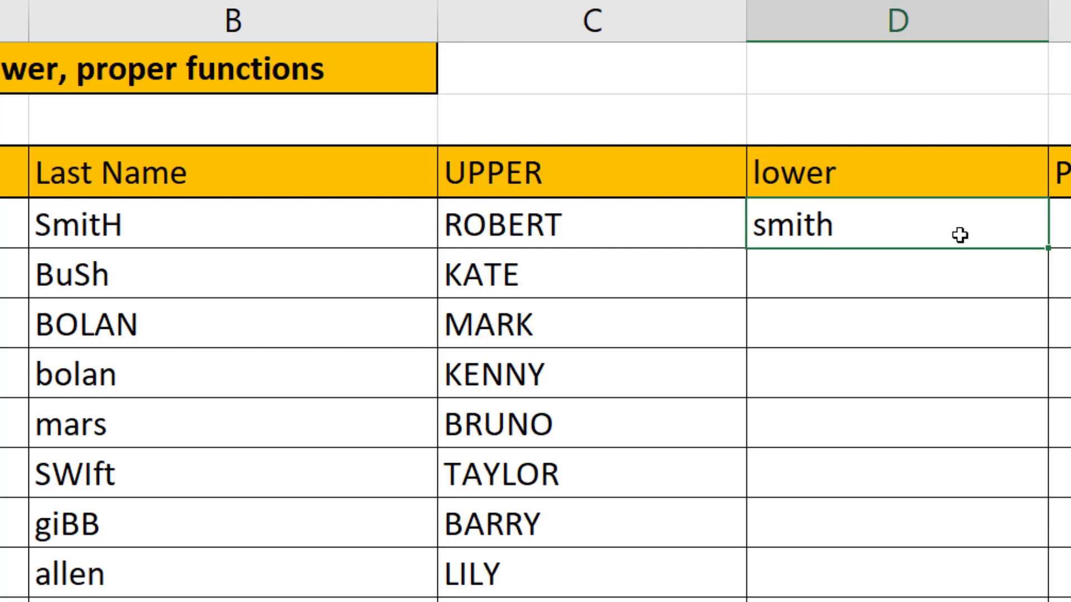
{"action": "double_click", "coordinate": [1047, 248]}
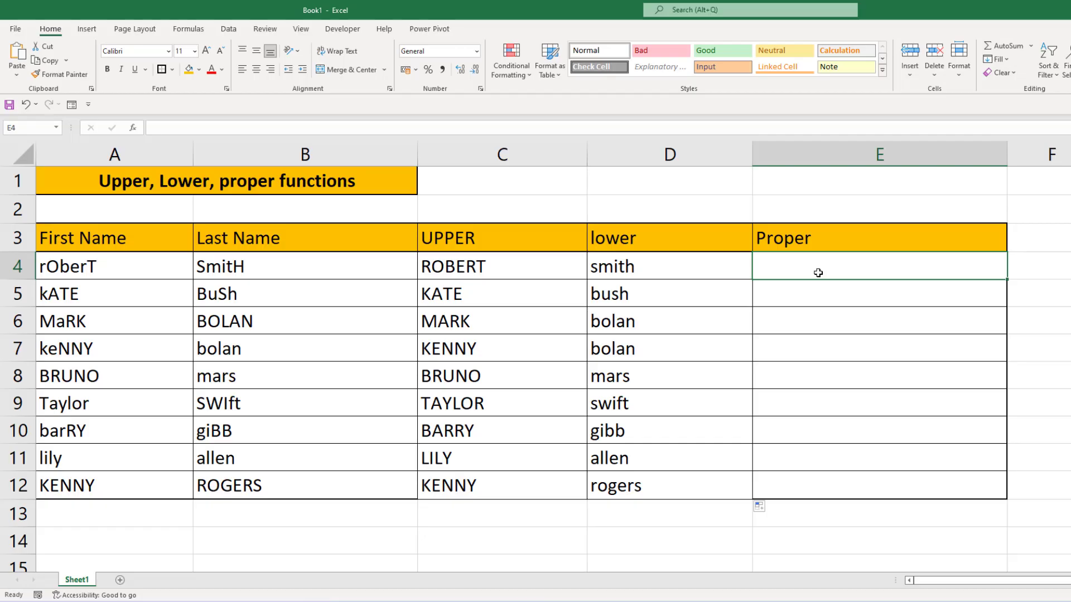
Enter =PROPER(A4) in E4 and fill the formula down the Proper column through E12.
{"action": "type", "text": "="}
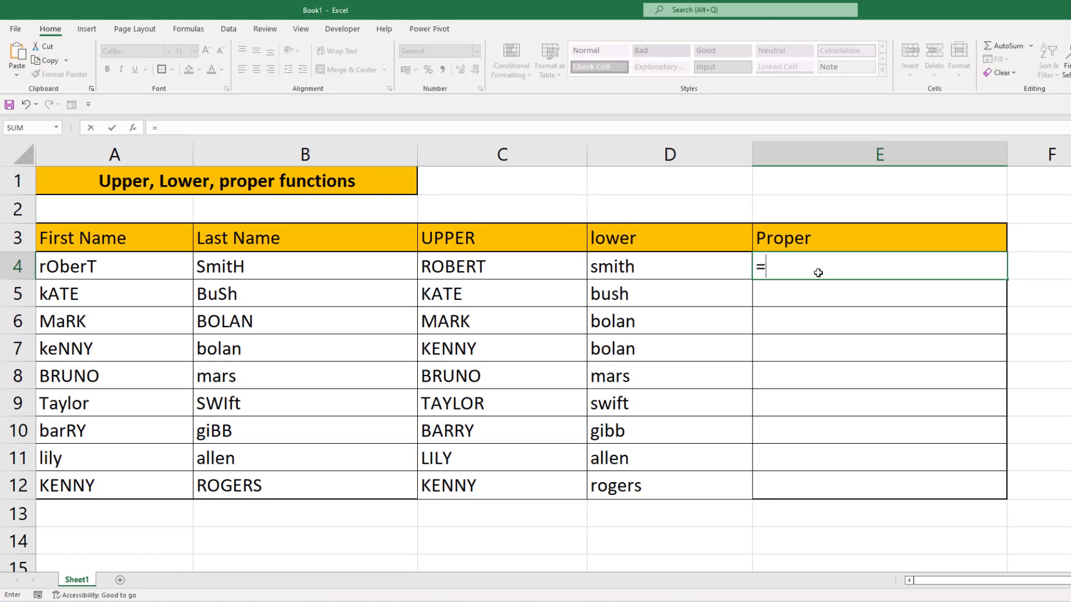
{"action": "type", "text": "pr"}
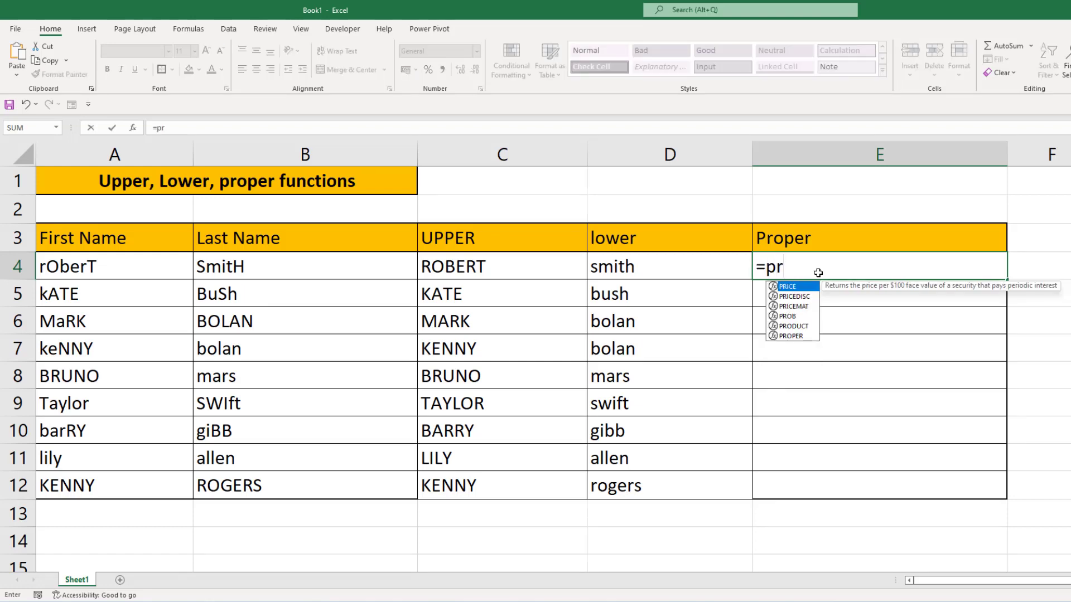
{"action": "type", "text": "o"}
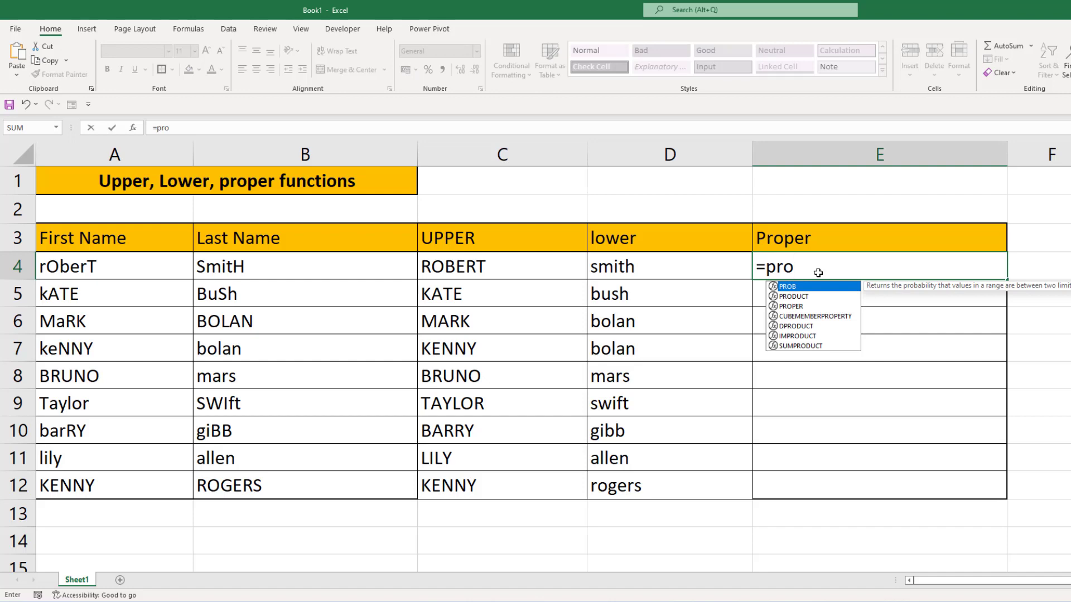
{"action": "key", "text": "Down"}
{"action": "key", "text": "Down"}
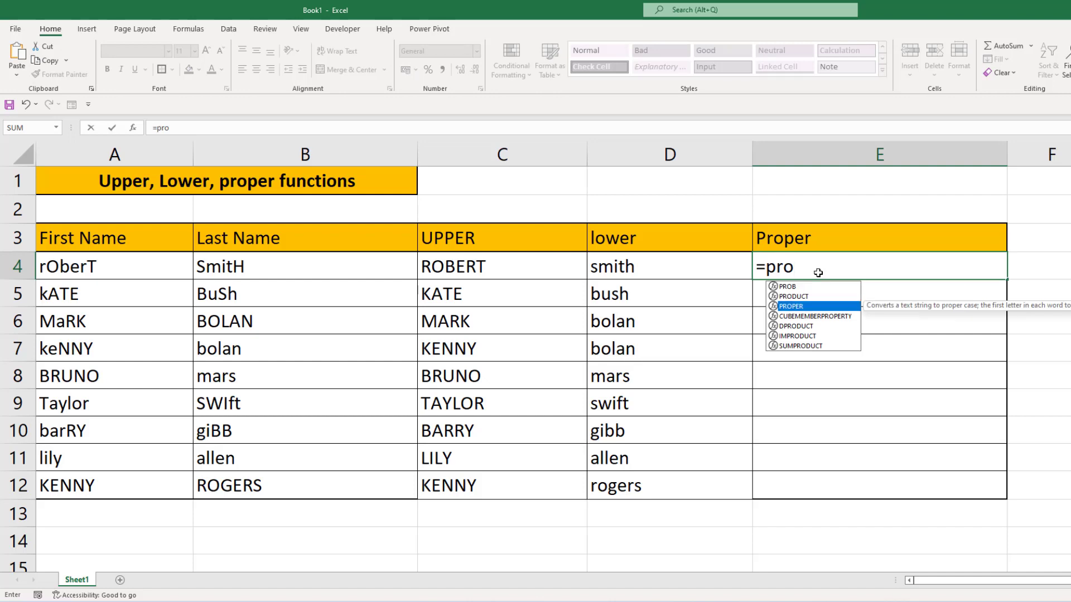
{"action": "key", "text": "Tab"}
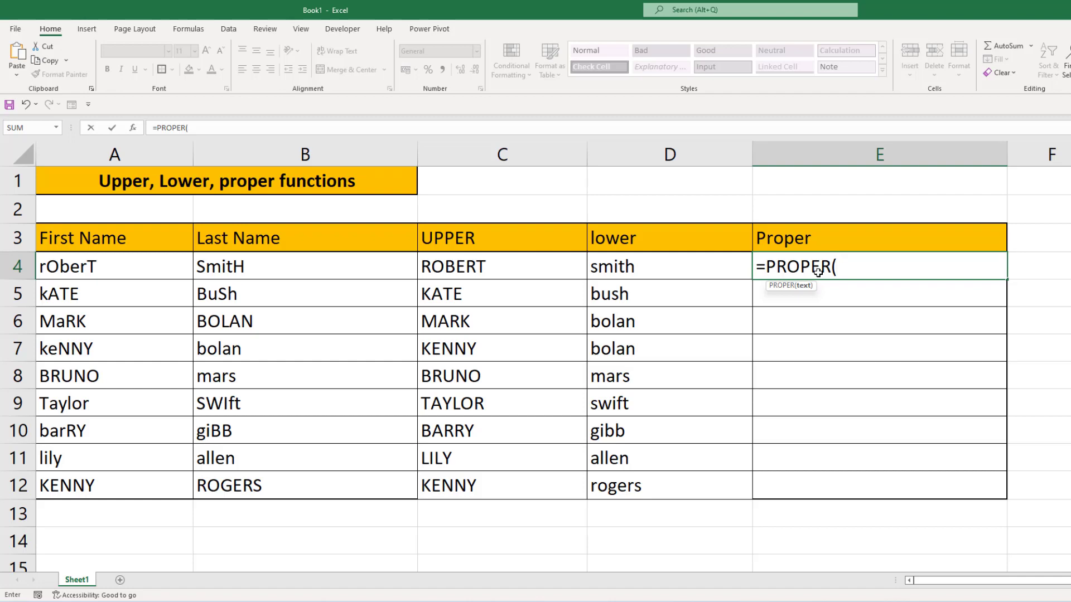
{"action": "left_click", "coordinate": [157, 272]}
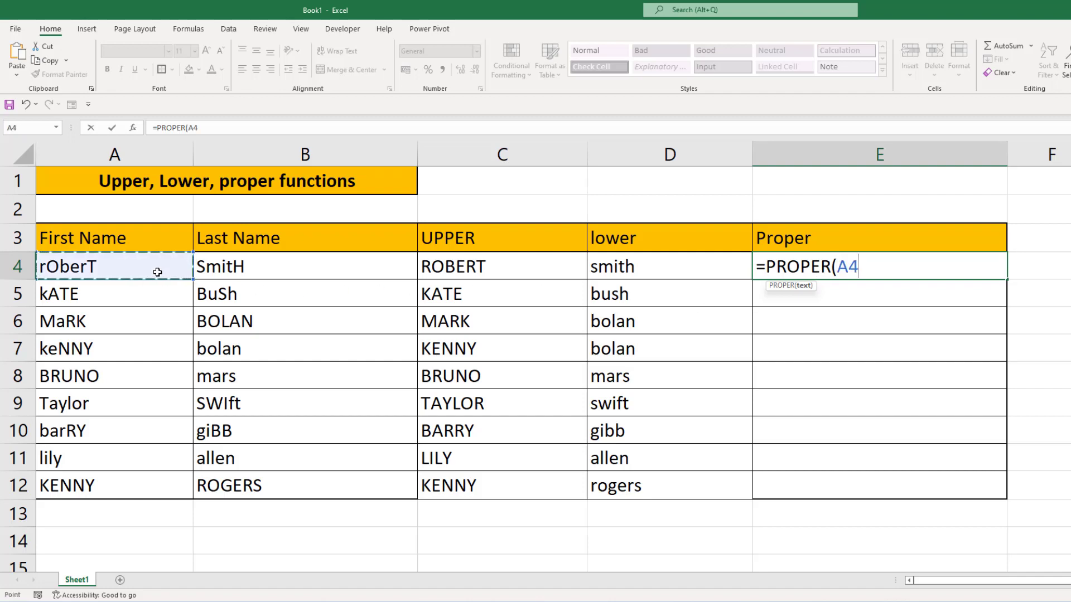
{"action": "key", "text": "Return"}
{"action": "key", "text": "Return"}
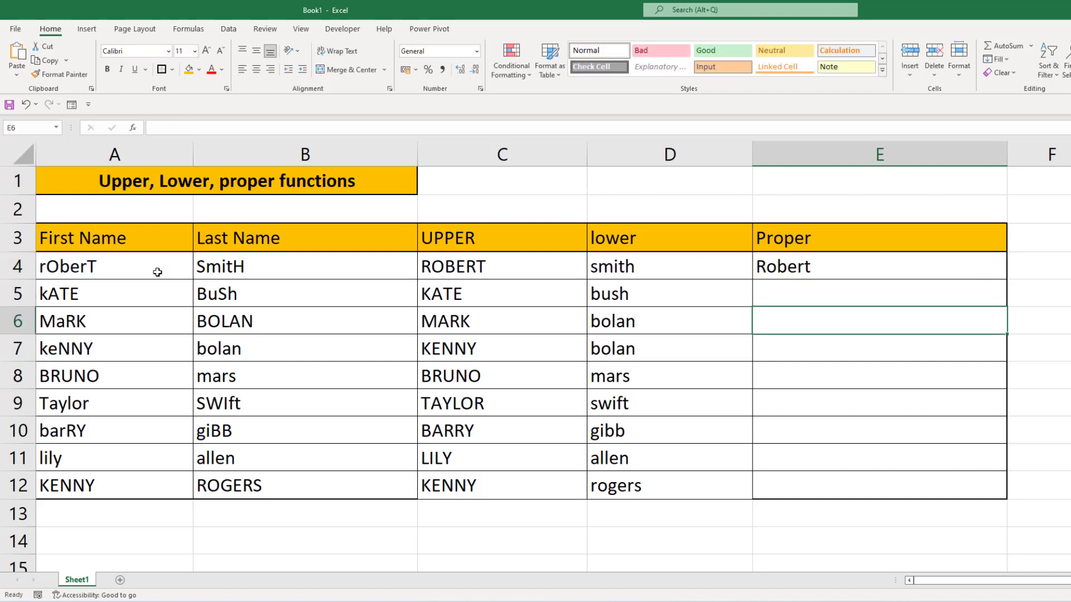
{"action": "left_click", "coordinate": [847, 272]}
{"action": "double_click", "coordinate": [1006, 279]}
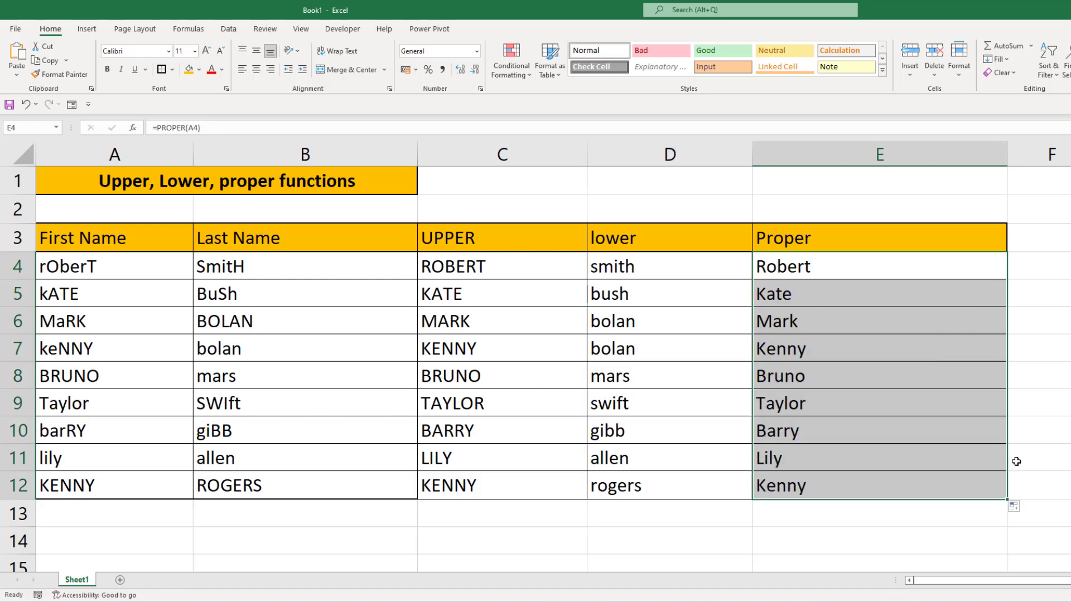
Replace the first name in A4 with a different one in all lowercase letters.
{"action": "key", "text": "Home"}
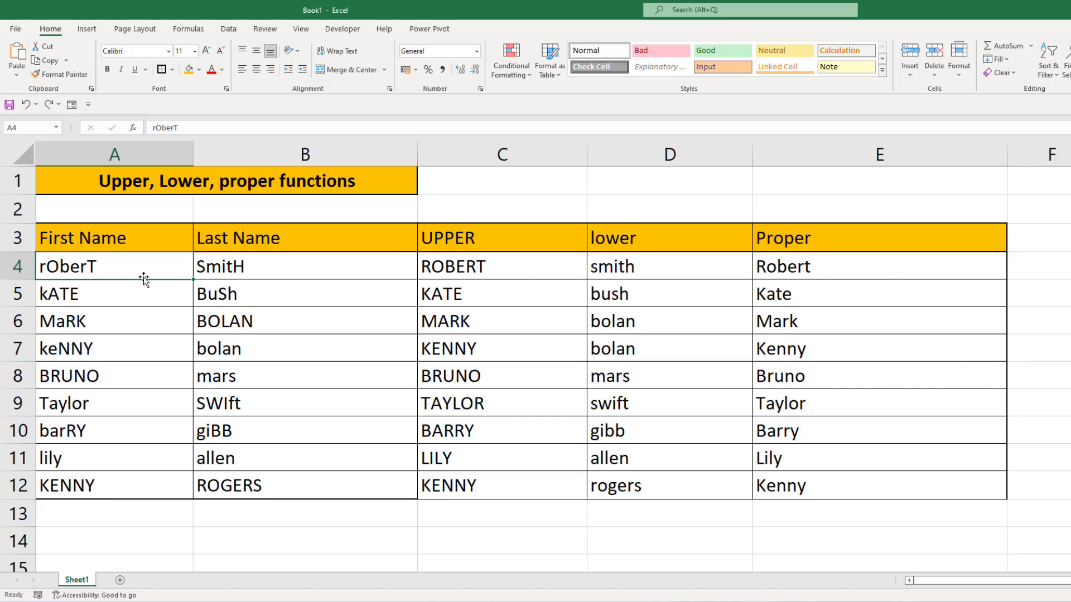
{"action": "type", "text": "mark"}
{"action": "key", "text": "Return"}
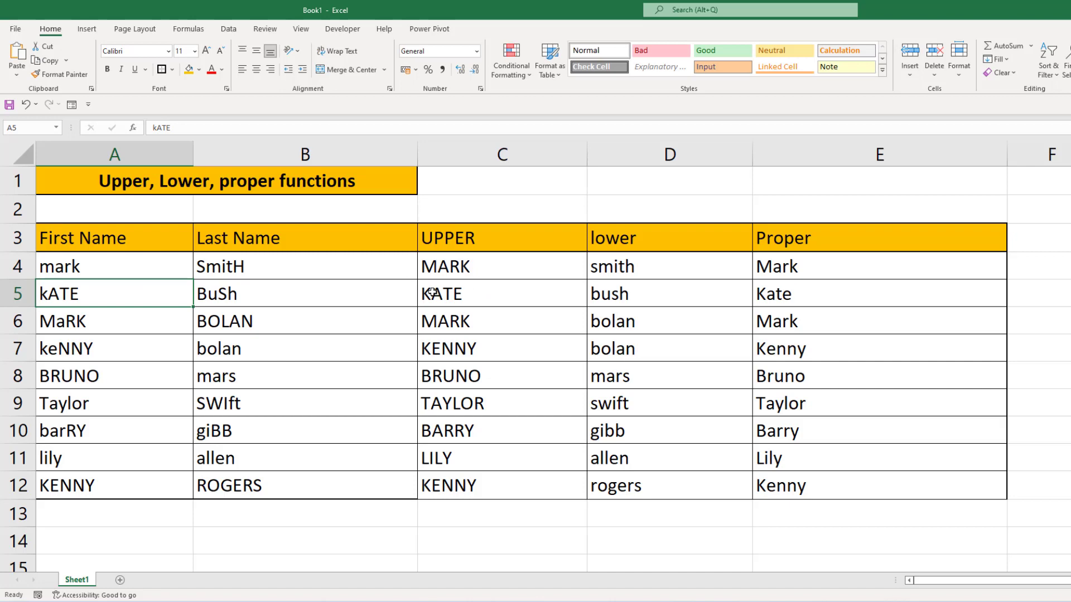
Clear the first name in A4 to test the dependent formulas, and undo the deletion.
{"action": "left_click", "coordinate": [118, 265]}
{"action": "key", "text": "BackSpace"}
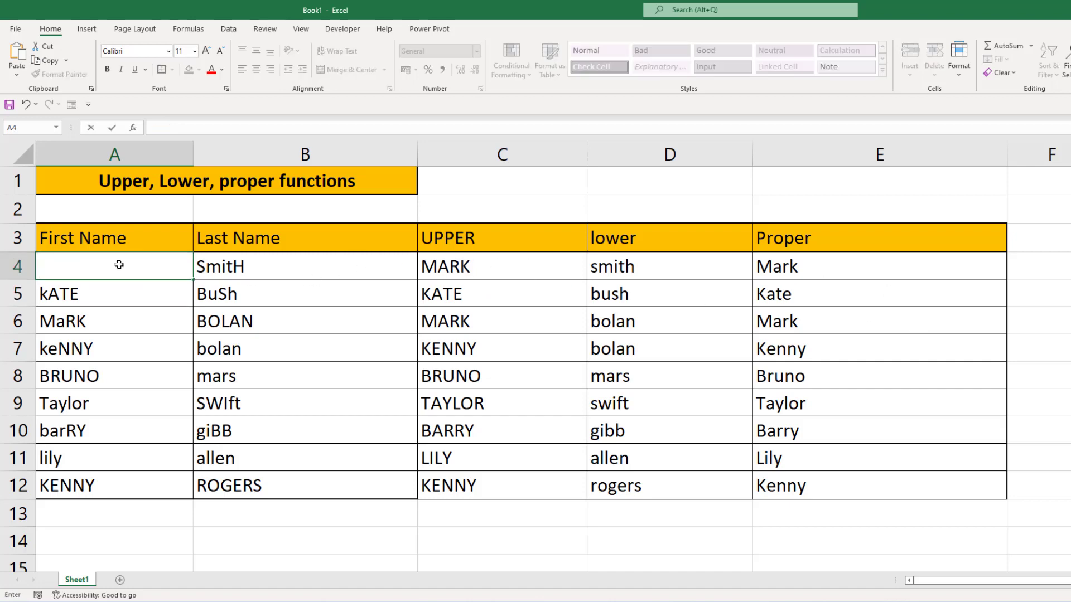
{"action": "key", "text": "Return"}
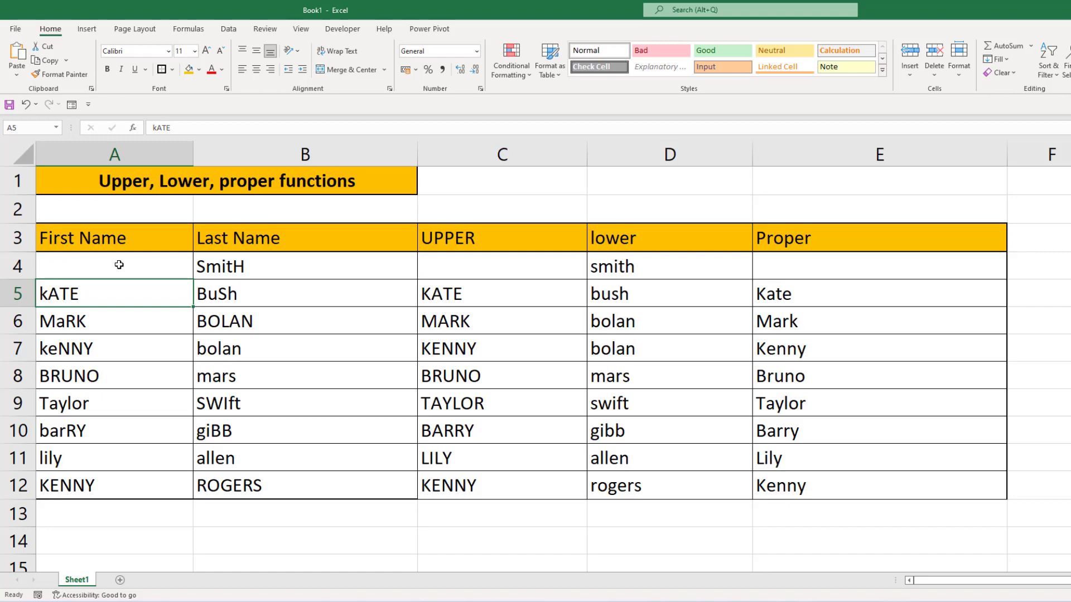
{"action": "key", "text": "ctrl+z"}
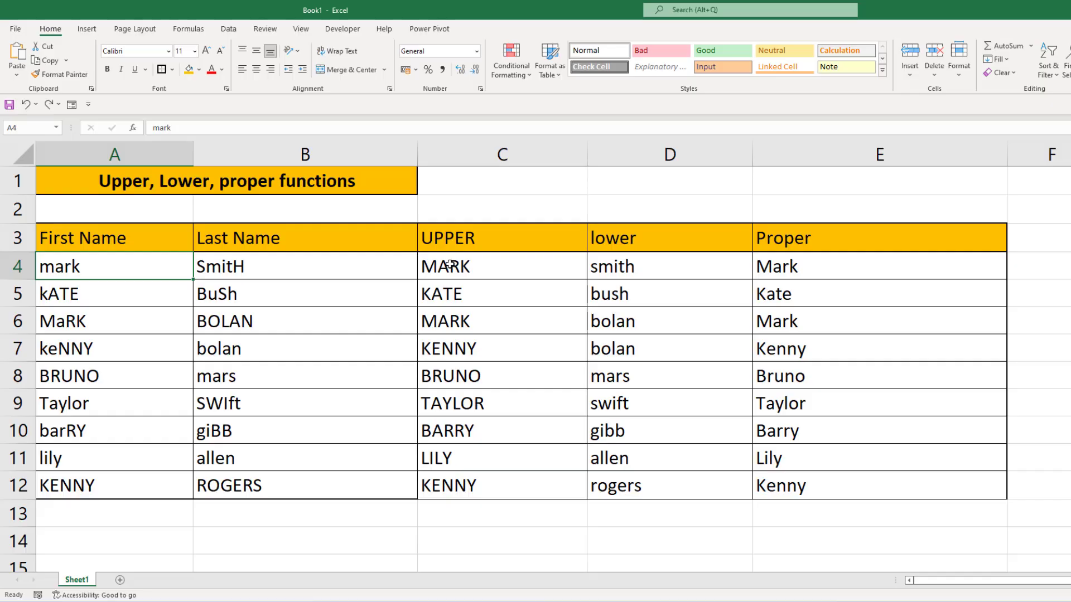
Copy the formula results in C4:E12 and paste them back over the same cells.
{"action": "left_click", "coordinate": [450, 265]}
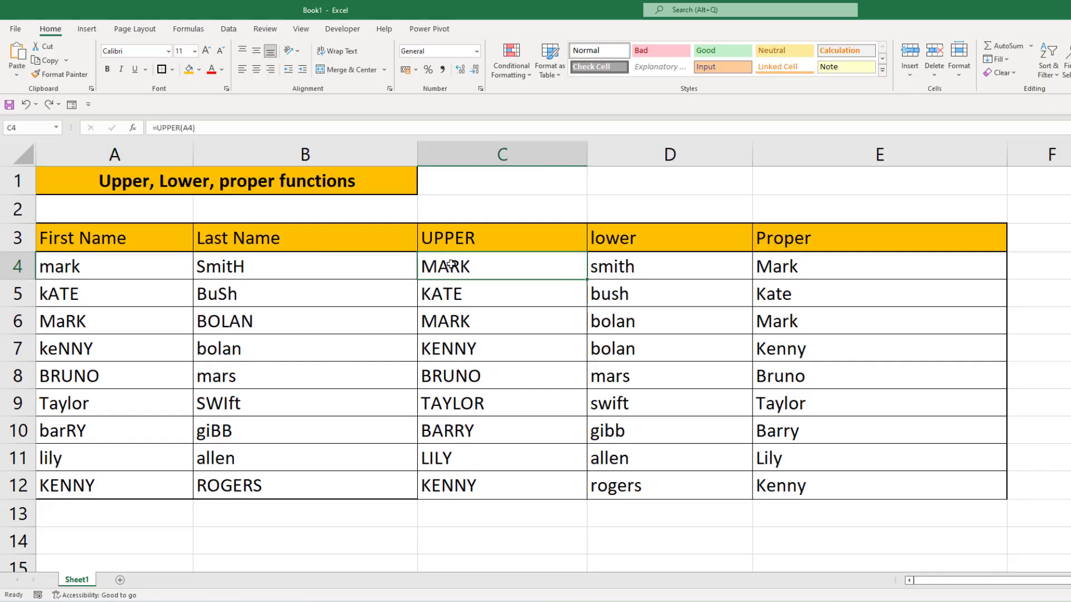
{"action": "key", "text": "ctrl+shift+Right"}
{"action": "key", "text": "ctrl+shift+Down"}
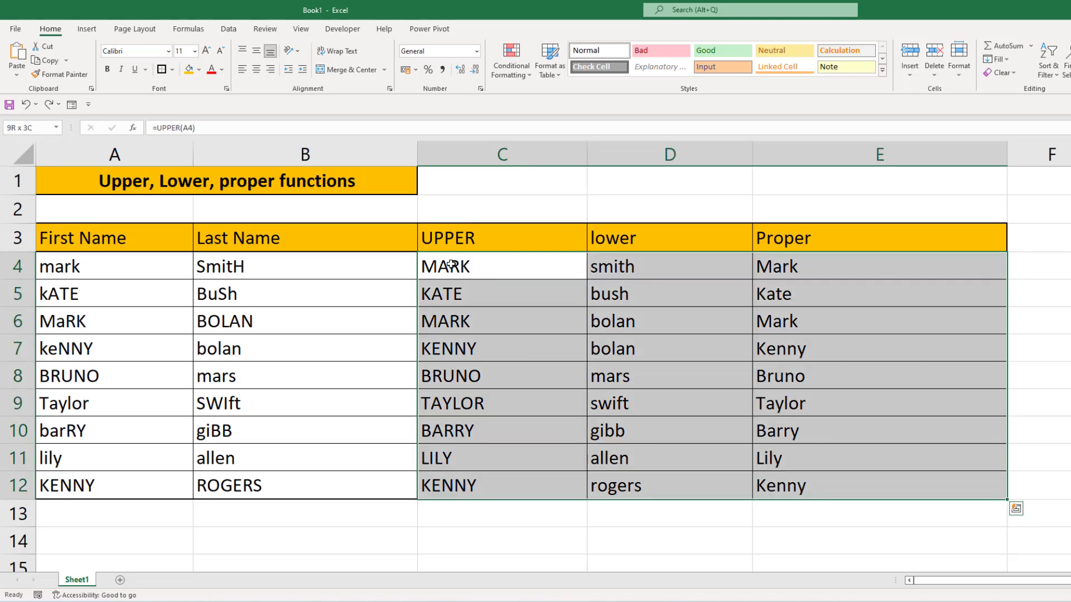
{"action": "key", "text": "ctrl+c"}
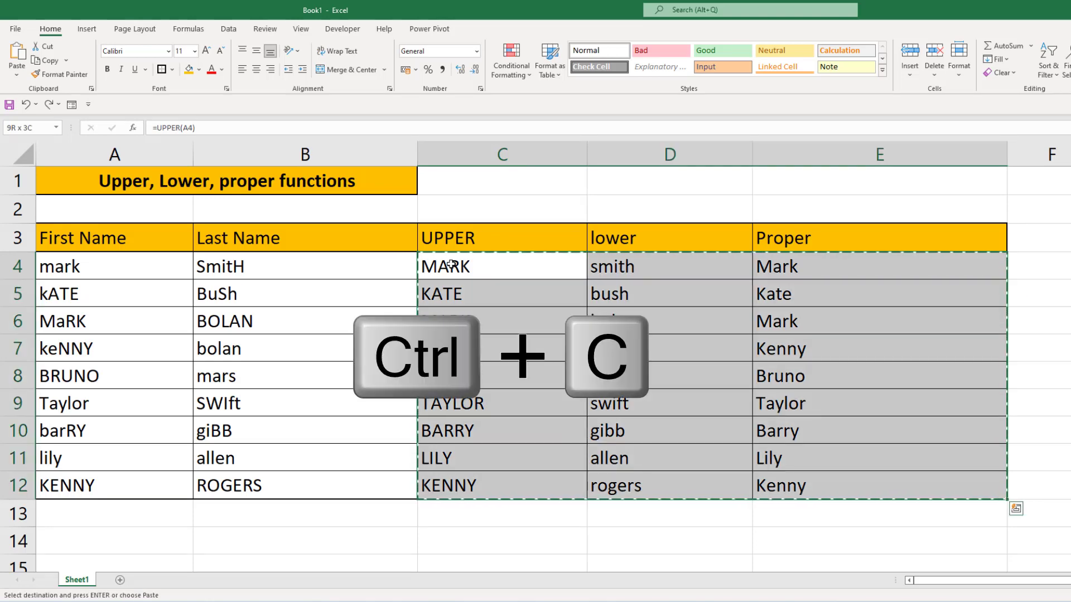
{"action": "key", "text": "ctrl+v"}
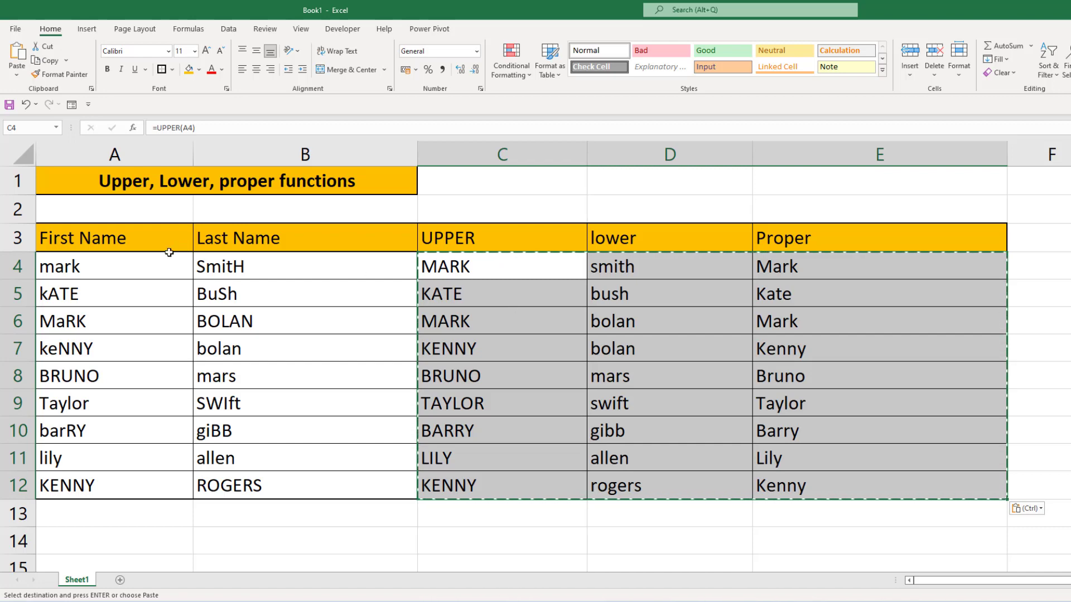
Re-enter the first name in A4 in lowercase letters.
{"action": "left_click", "coordinate": [140, 267]}
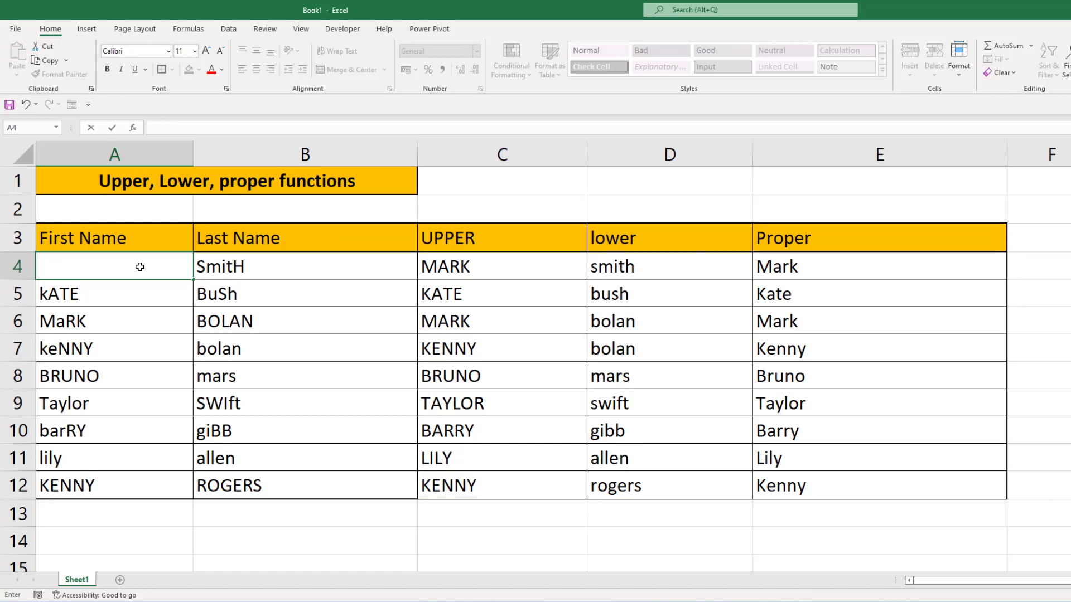
{"action": "type", "text": "mark"}
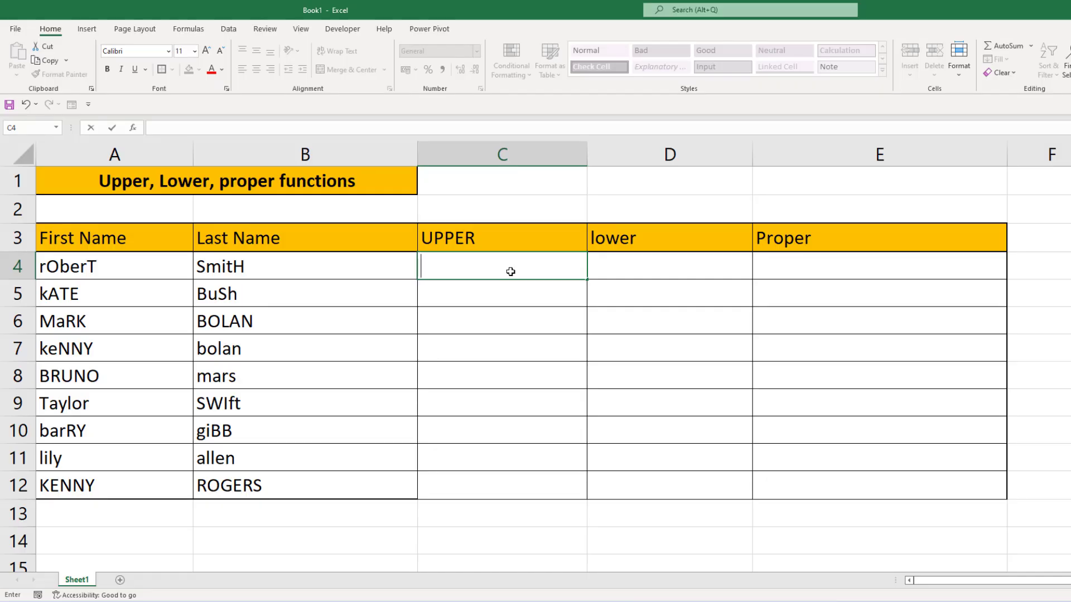
Enter the first two rows' first names in capitals in C4 and C5, accepting the Flash Fill suggestion for the rest of the UPPER column.
{"action": "type", "text": "ROBERT"}
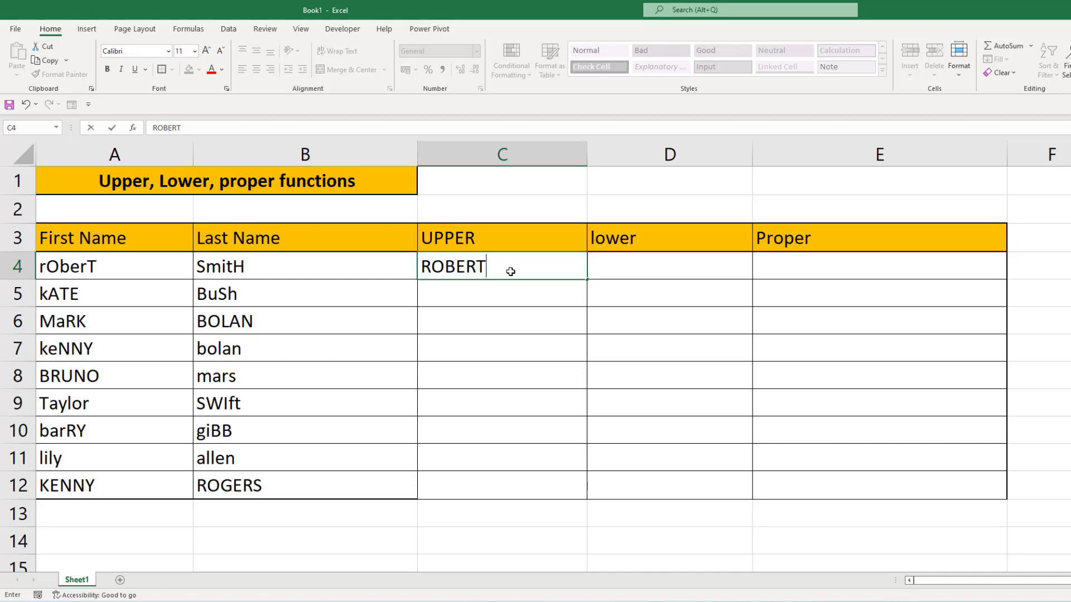
{"action": "key", "text": "Return"}
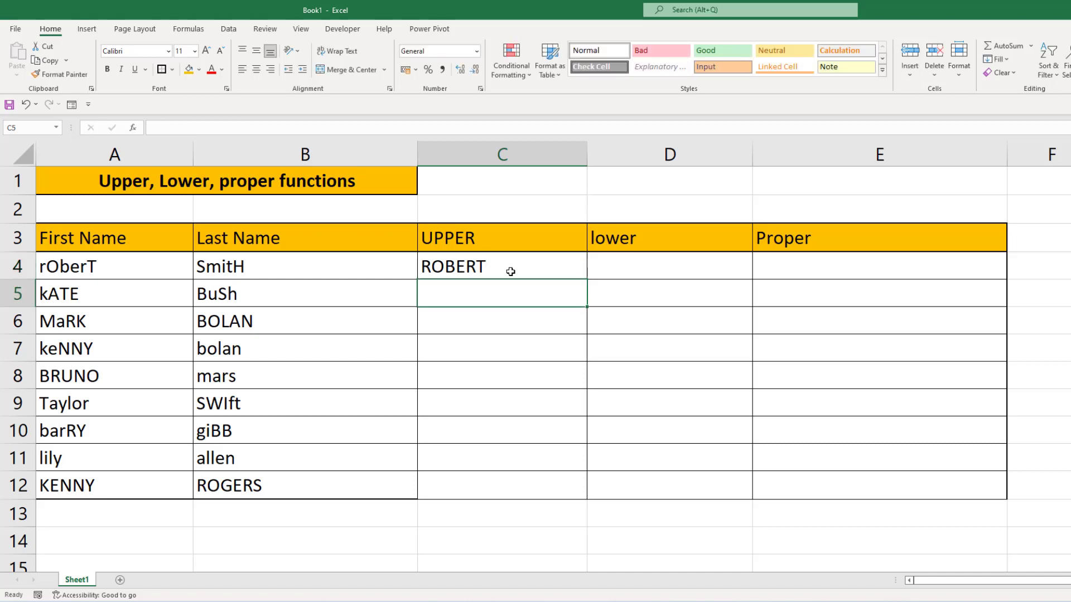
{"action": "type", "text": "KATE"}
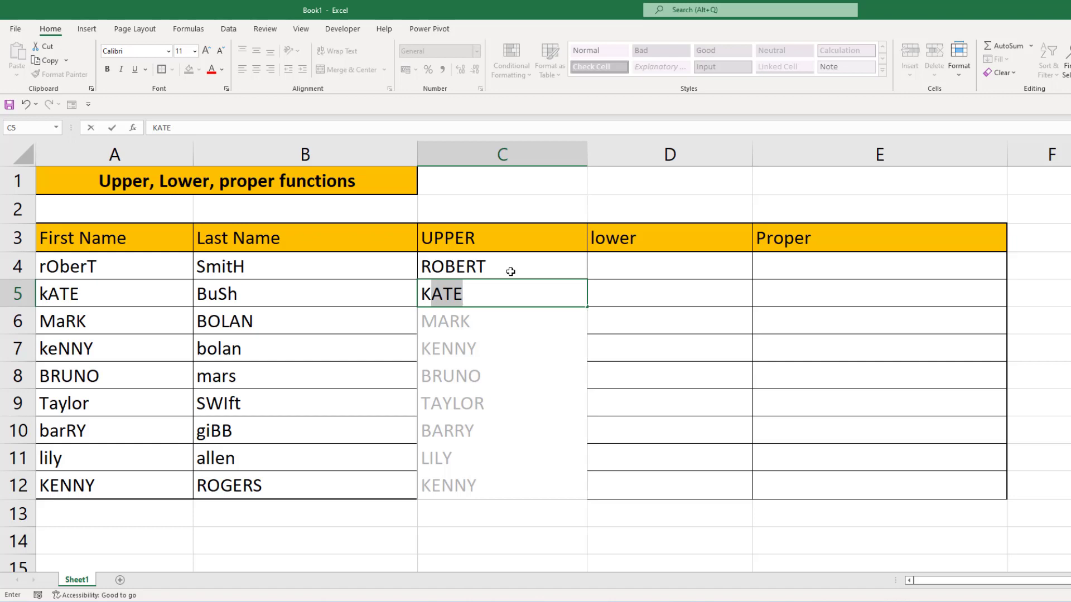
{"action": "key", "text": "Return"}
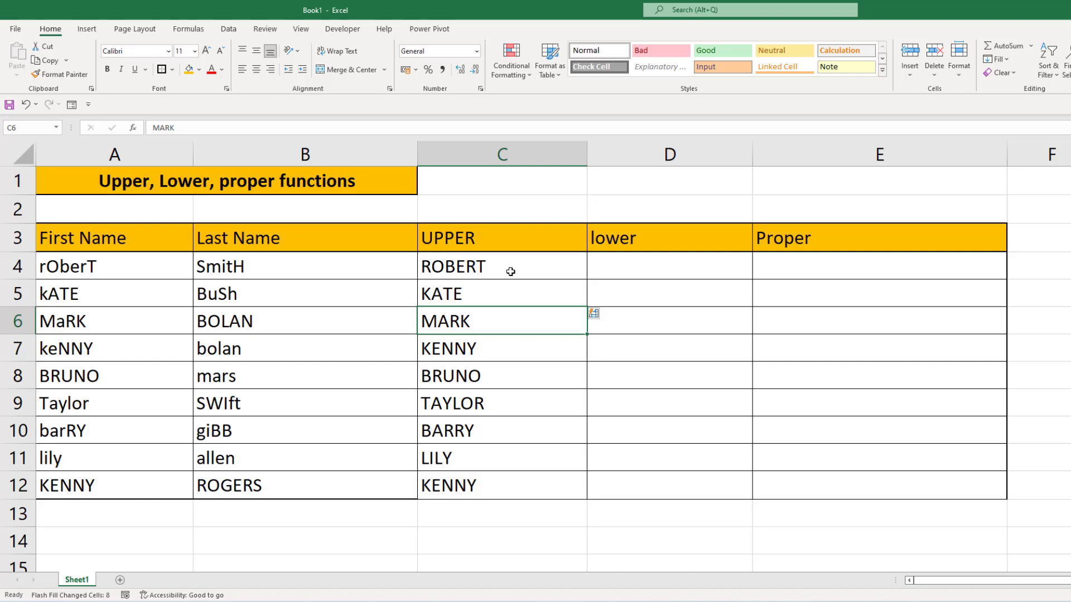
Enter the first row's last name in lowercase in D4 and Flash Fill the lower column from D5 down.
{"action": "left_click", "coordinate": [625, 265]}
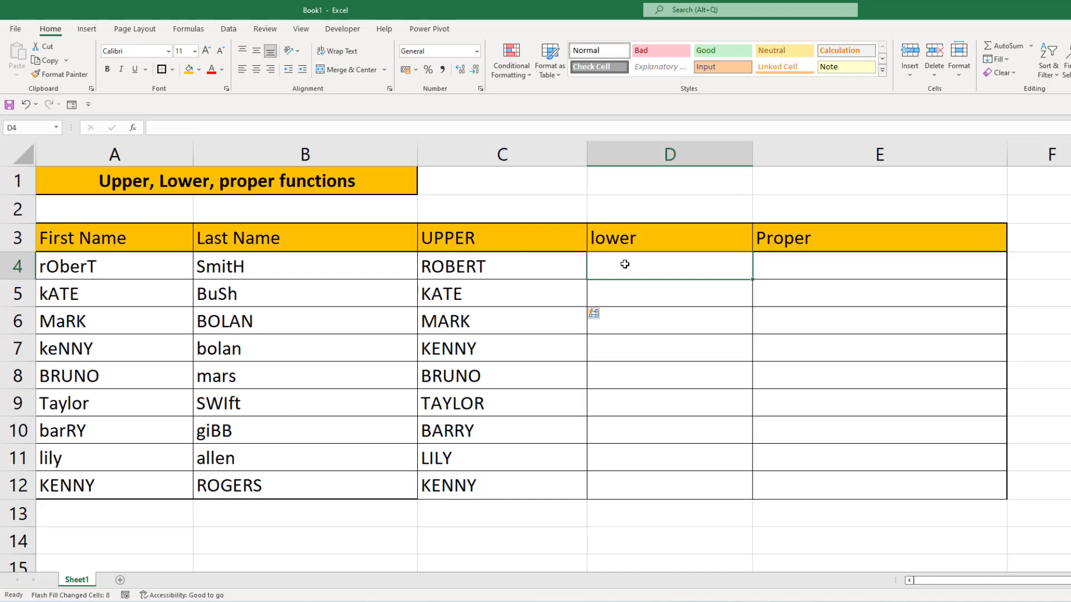
{"action": "type", "text": "smith"}
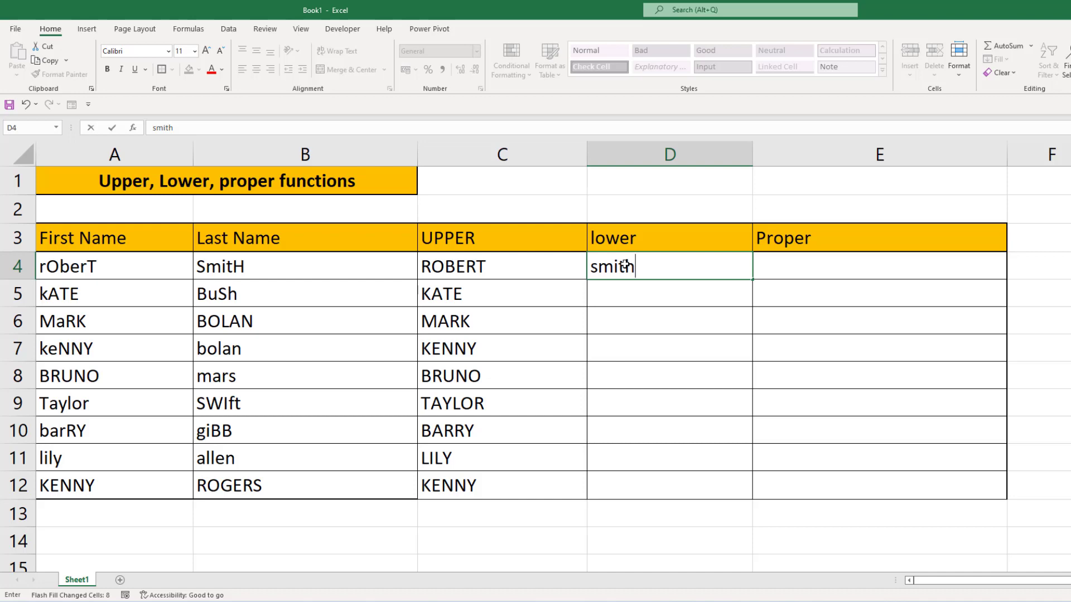
{"action": "key", "text": "ctrl+Return"}
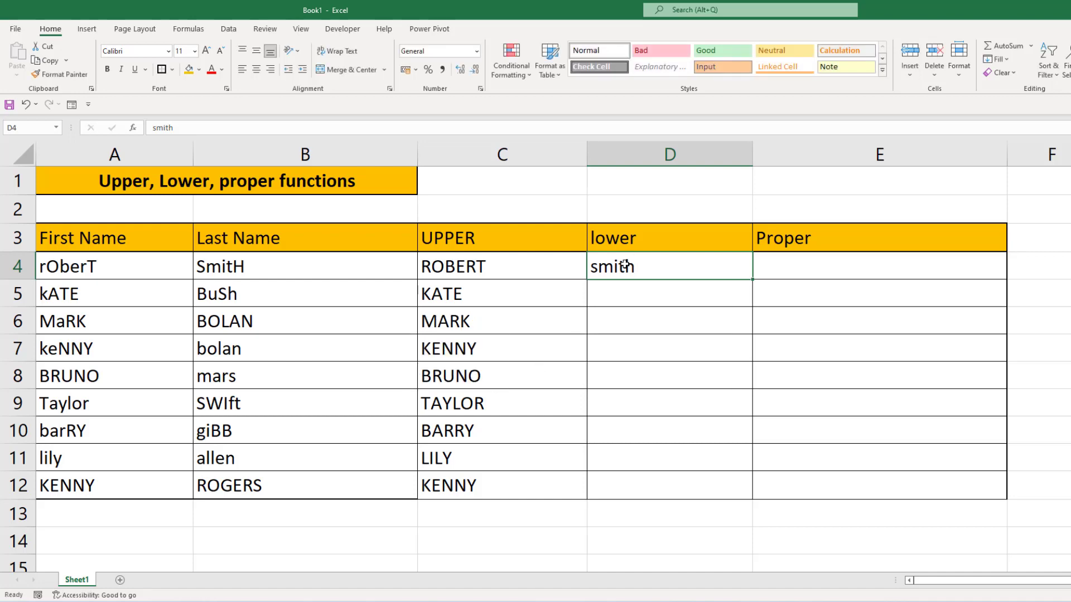
{"action": "key", "text": "Down"}
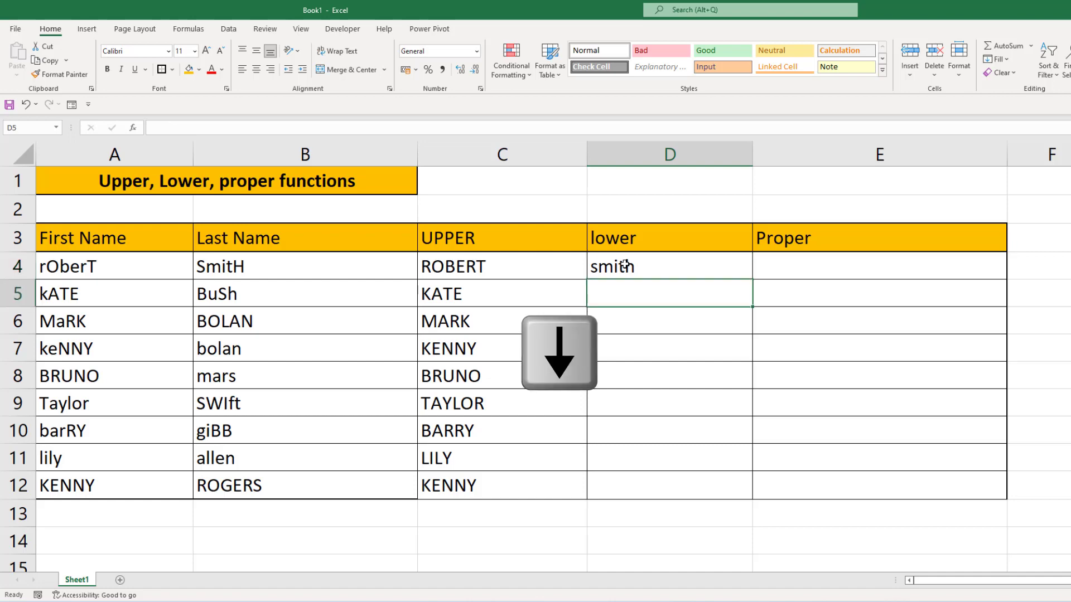
{"action": "key", "text": "ctrl+e"}
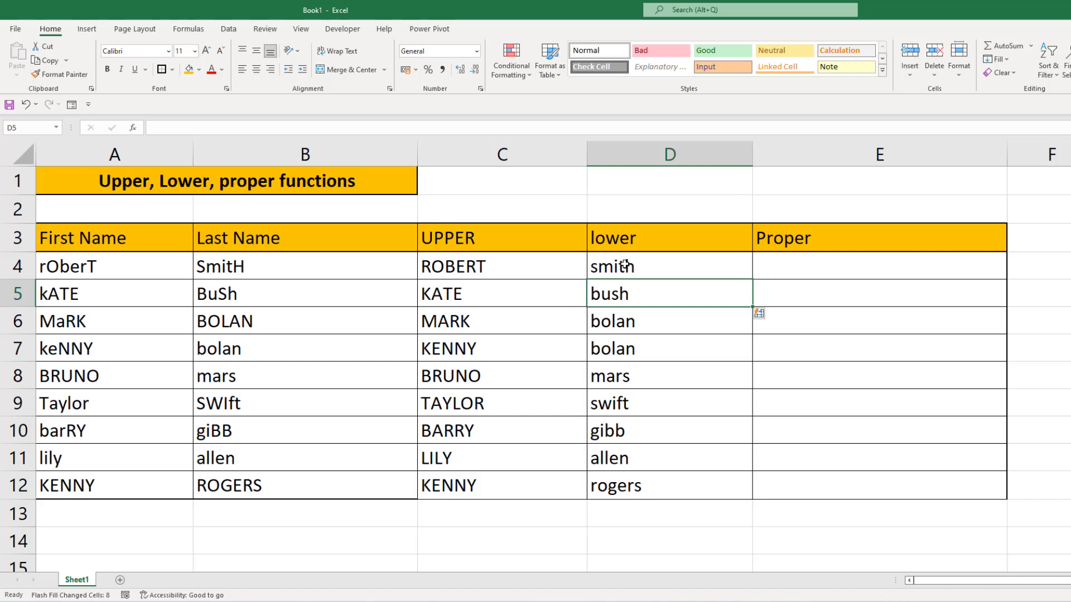
Enter the first row's first name in proper case in E4 and Flash Fill the Proper column from E5 down.
{"action": "key", "text": "Right"}
{"action": "key", "text": "Up"}
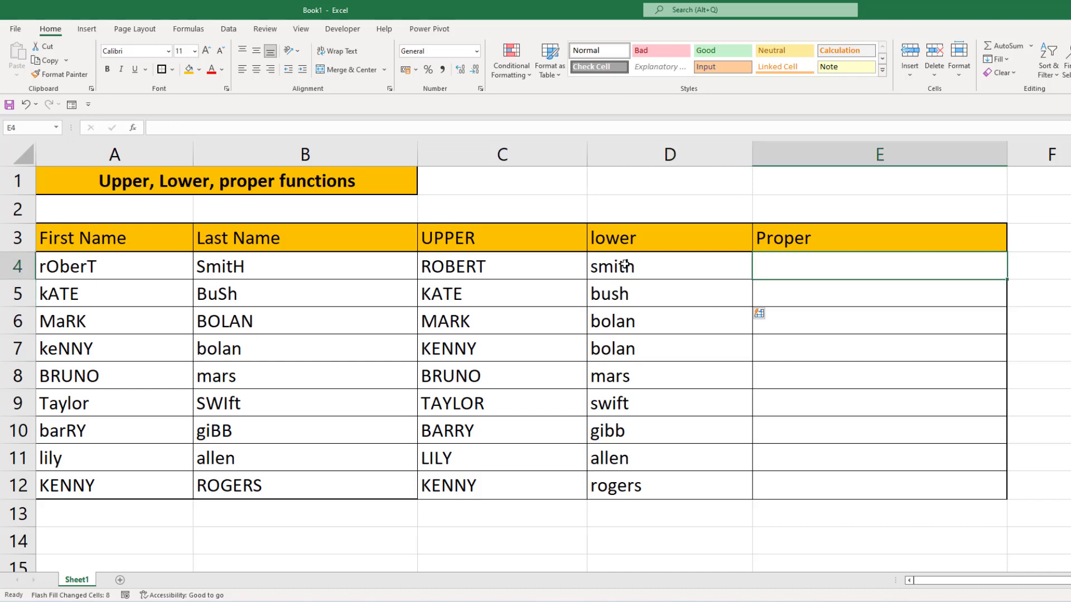
{"action": "type", "text": "Robert"}
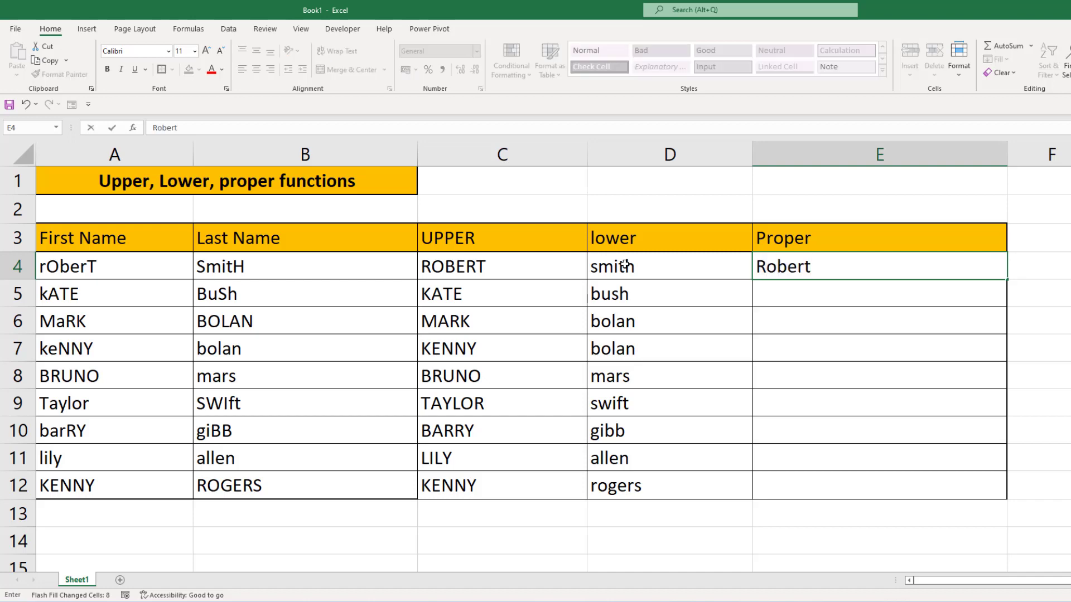
{"action": "key", "text": "ctrl+Return"}
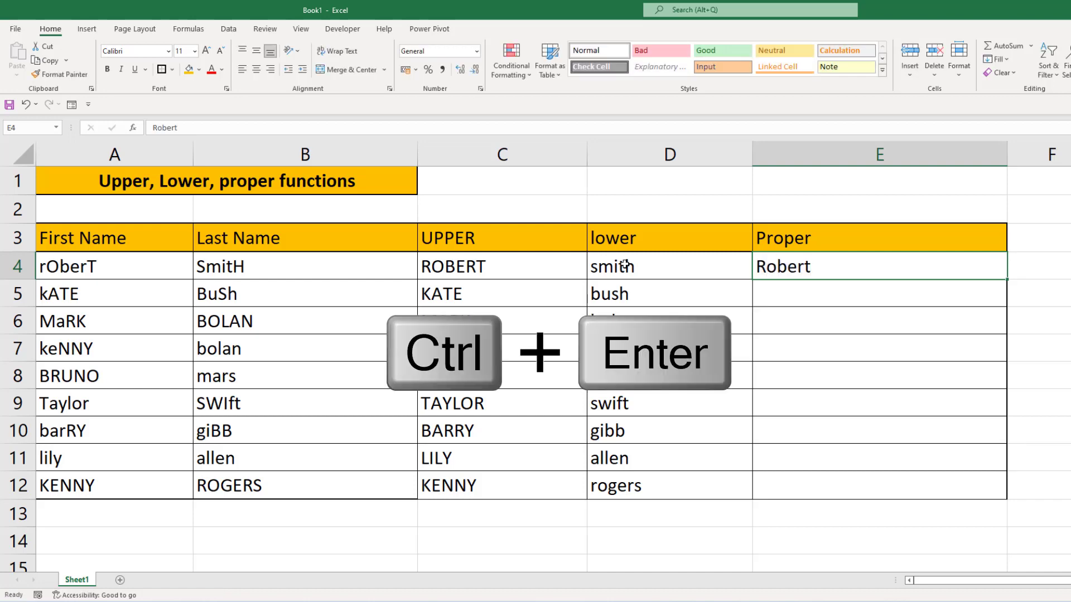
{"action": "key", "text": "Down"}
{"action": "key", "text": "ctrl+e"}
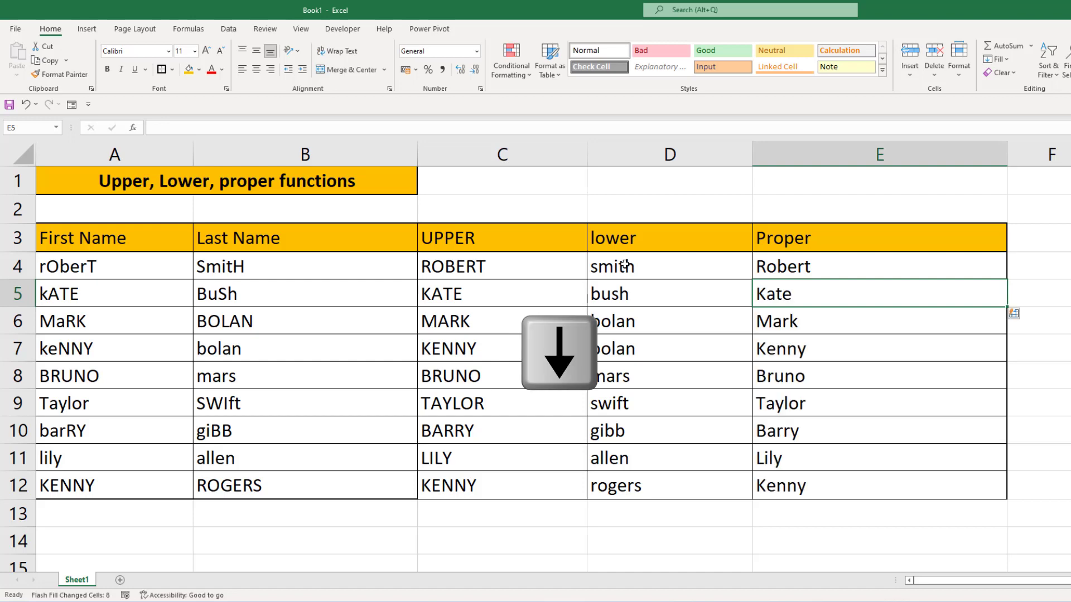